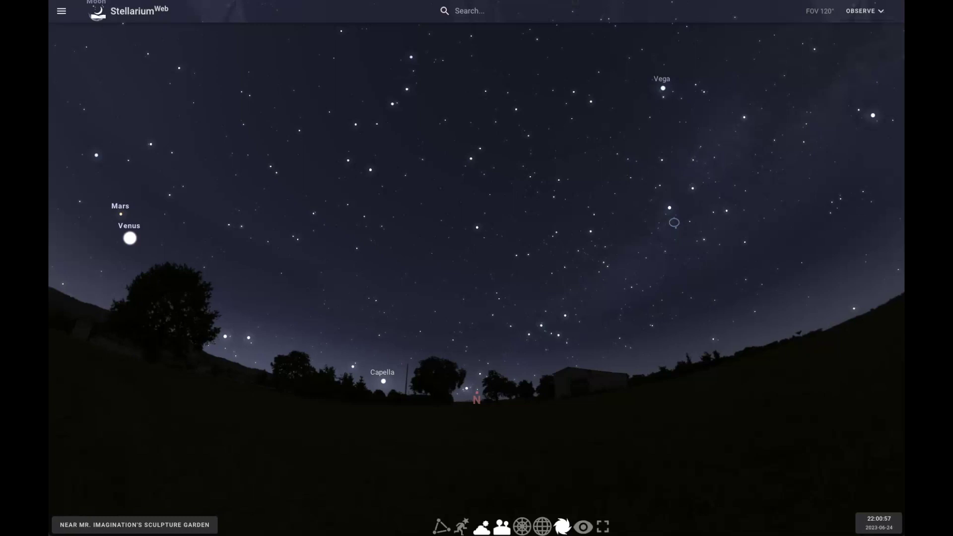
Search for the constellation Leo and select it to centre the sky view on it.
left_click(459, 12)
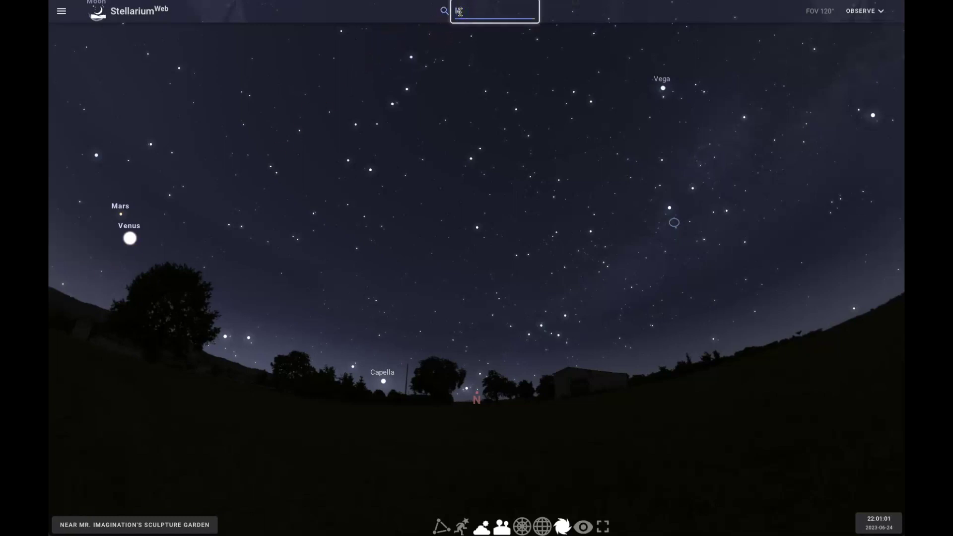
type("lyr")
left_click(480, 47)
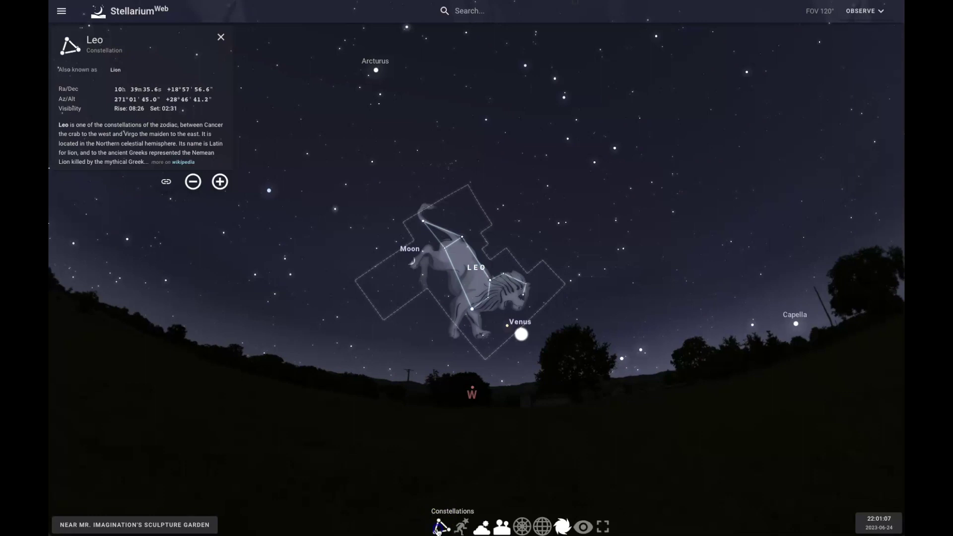
Show the constellation art across the sky and briefly preview the view with the landscape hidden.
left_click(439, 527)
left_click(438, 529)
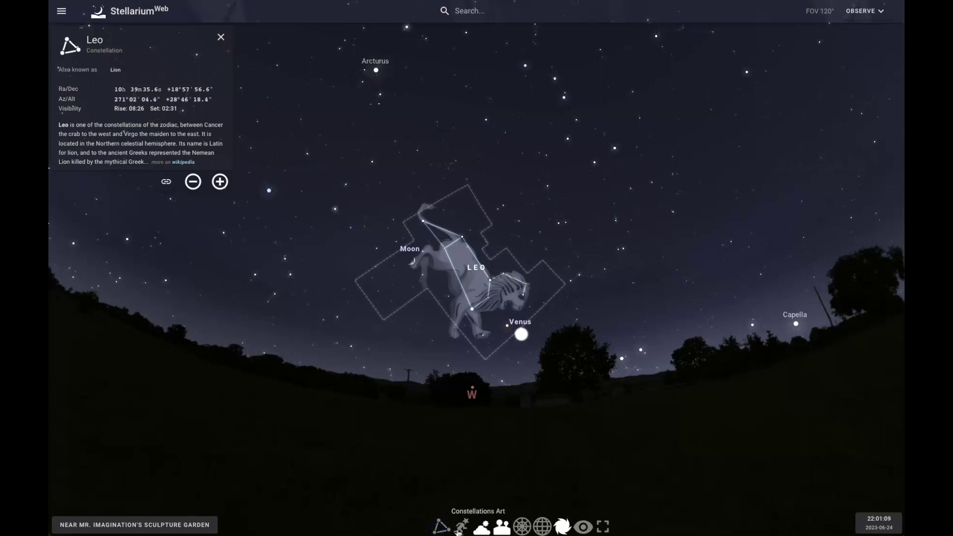
left_click(459, 529)
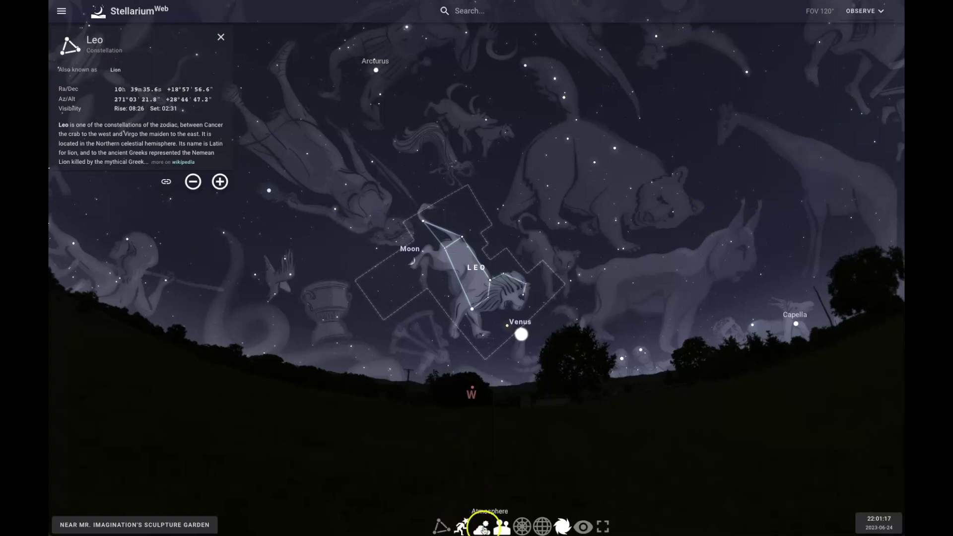
left_click(502, 527)
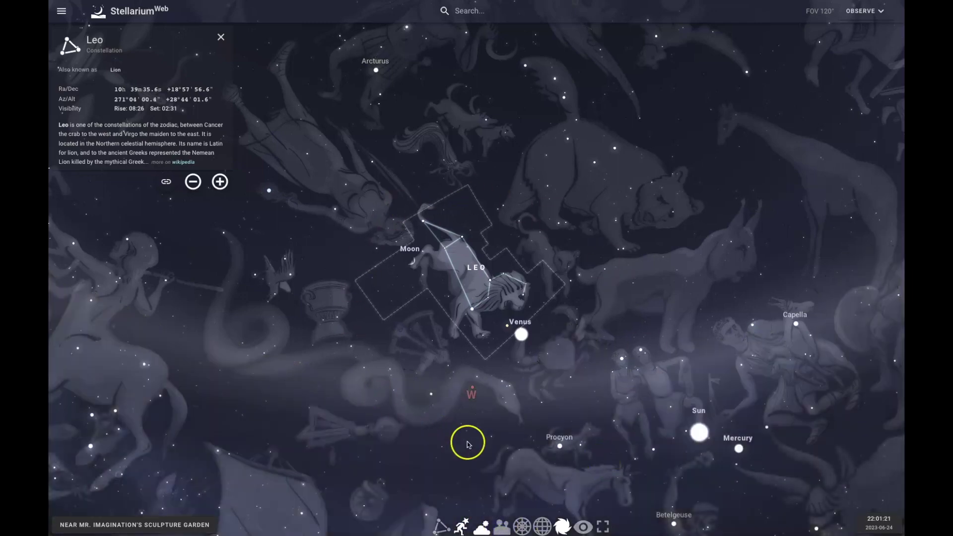
left_click(500, 530)
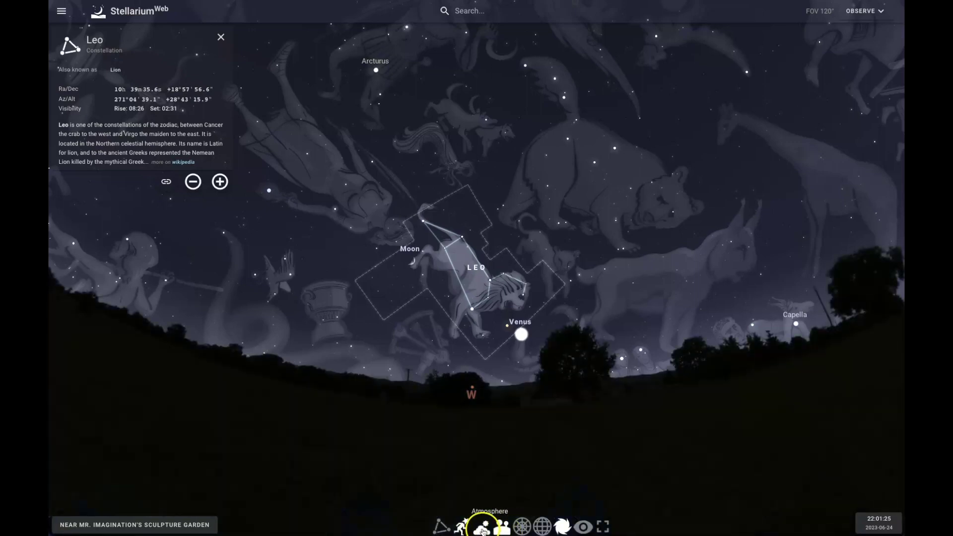
Turn off the atmosphere and the deep sky objects to darken the sky.
left_click(482, 529)
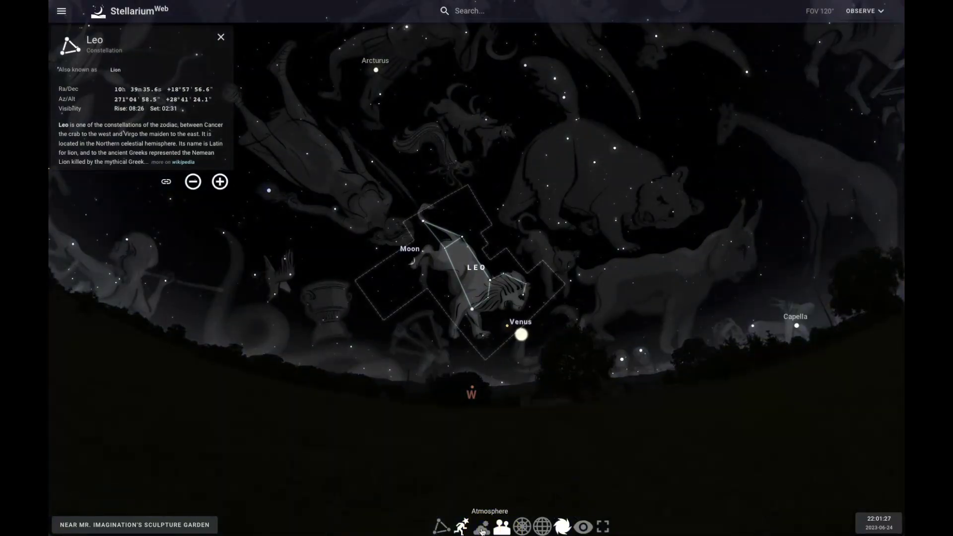
left_click(483, 530)
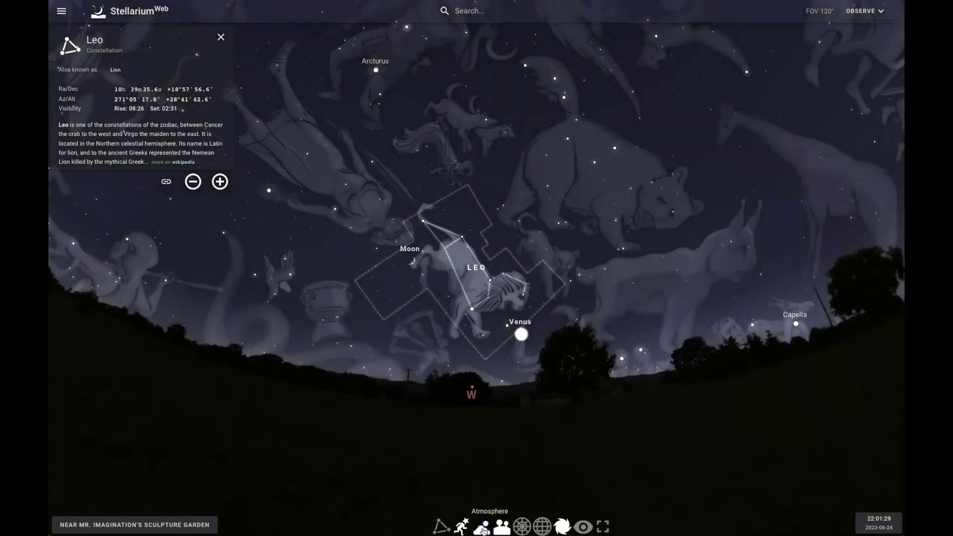
left_click(483, 530)
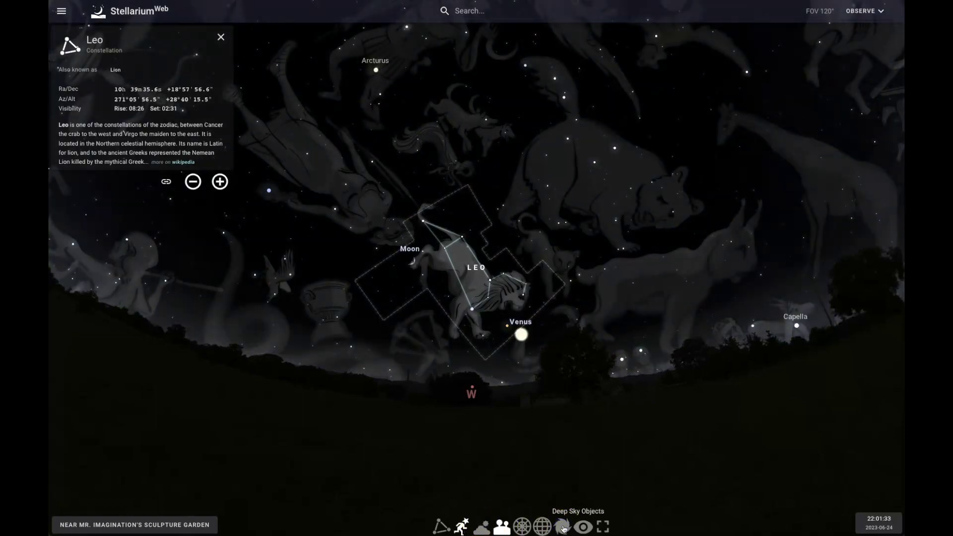
Try the equatorial grid together with the azimuthal grid, keeping only the azimuthal grid displayed.
left_click(544, 529)
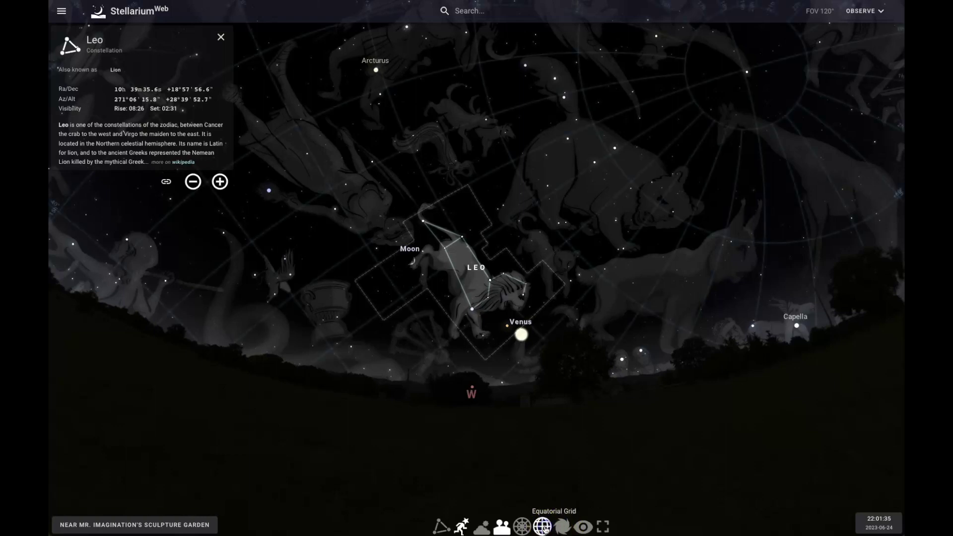
left_click(520, 529)
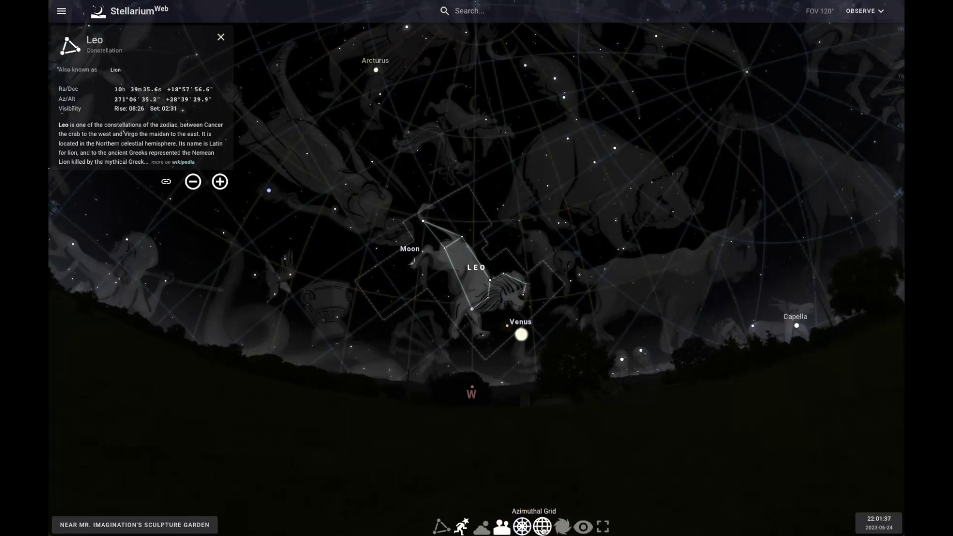
left_click(543, 527)
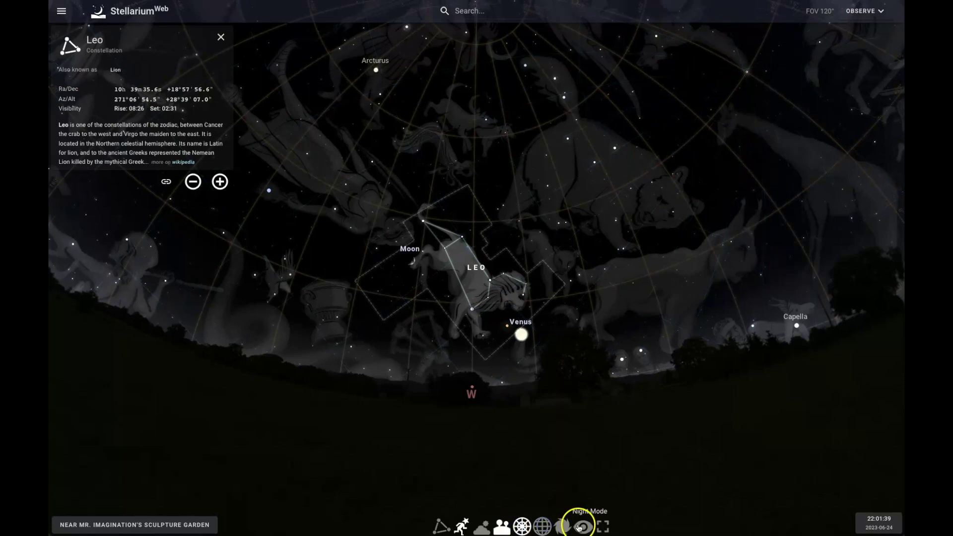
Preview the red night mode and switch it back off.
left_click(579, 528)
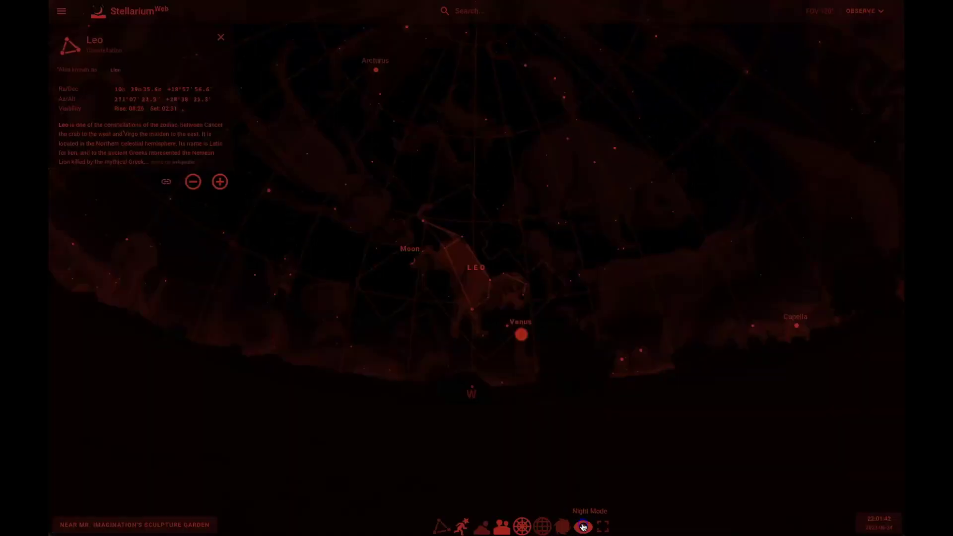
left_click(583, 527)
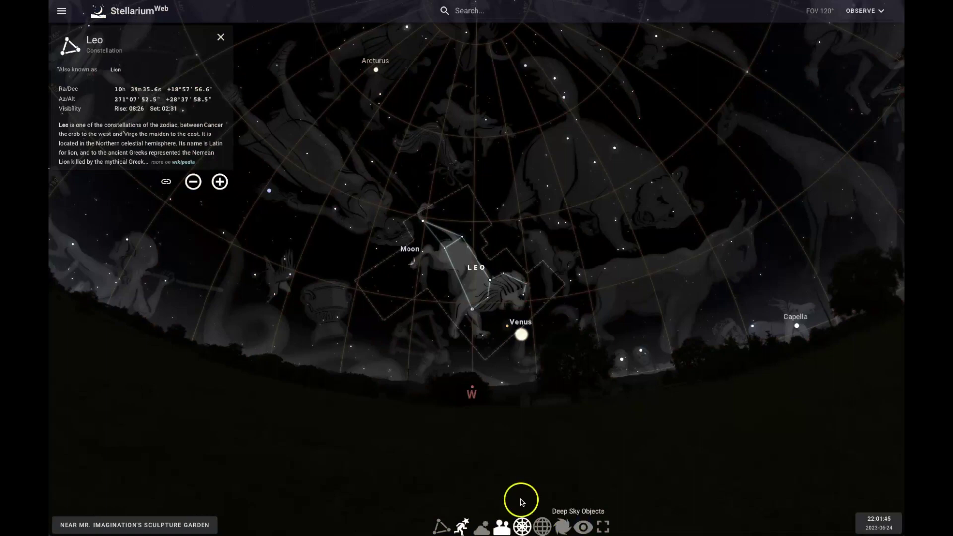
Zoom in on Leo to a field of view of about 67° and close its information card.
scroll(490, 292, "up", 4)
scroll(490, 296, "up", 2)
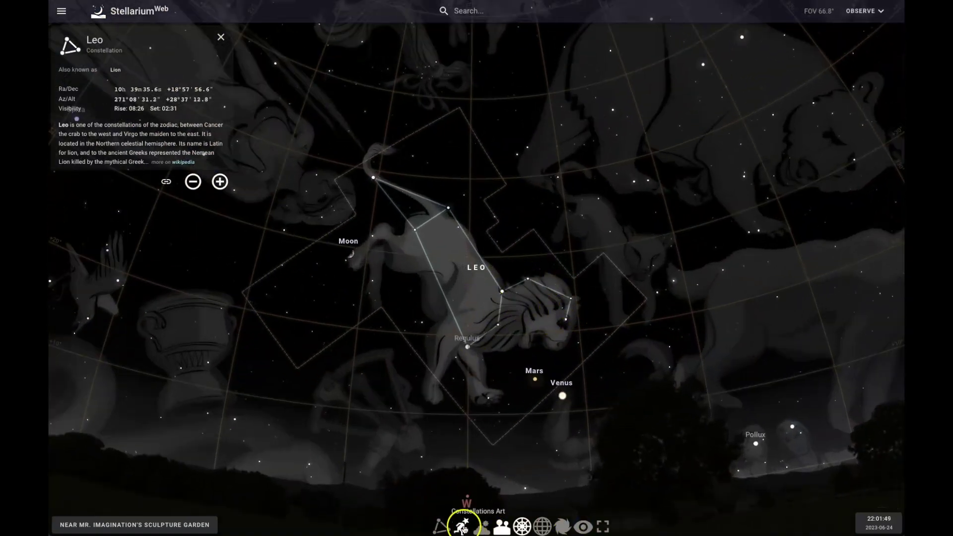
left_click(219, 38)
Hide the constellation art and compare the bare stars with and without the constellation lines.
left_click(439, 526)
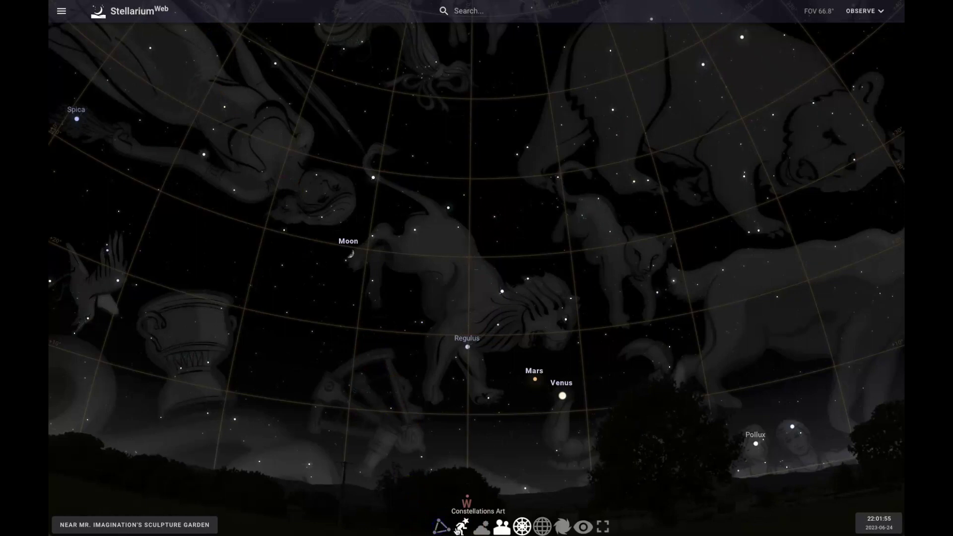
left_click(440, 527)
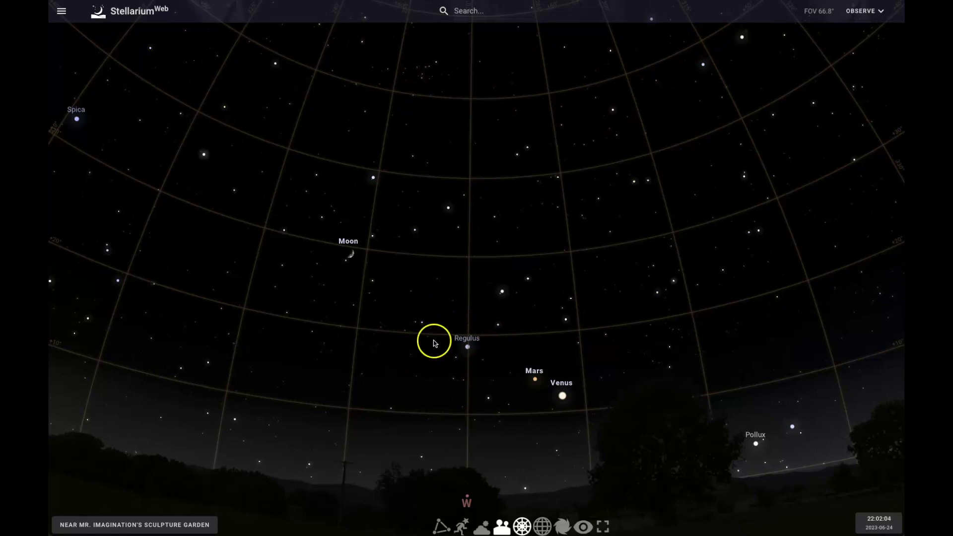
left_click(440, 528)
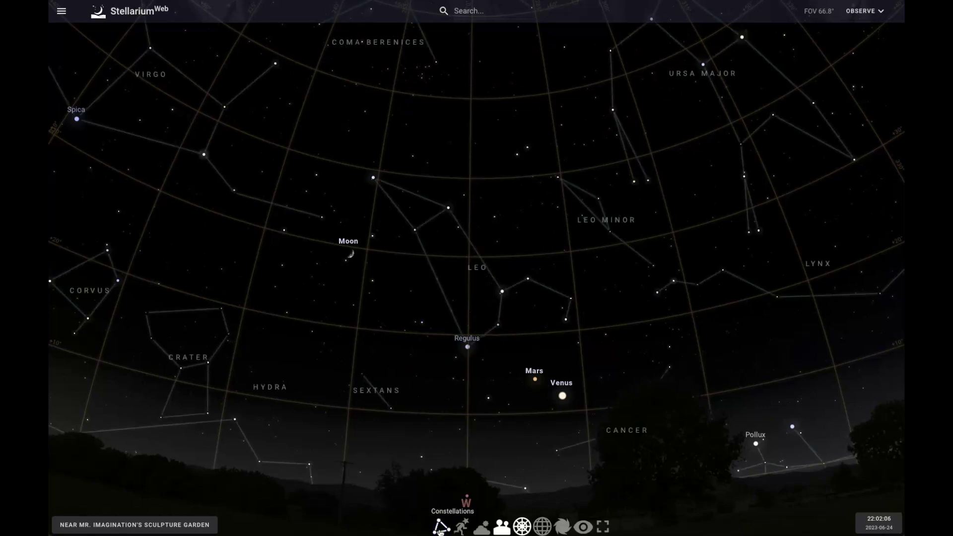
left_click(439, 529)
left_click(419, 459)
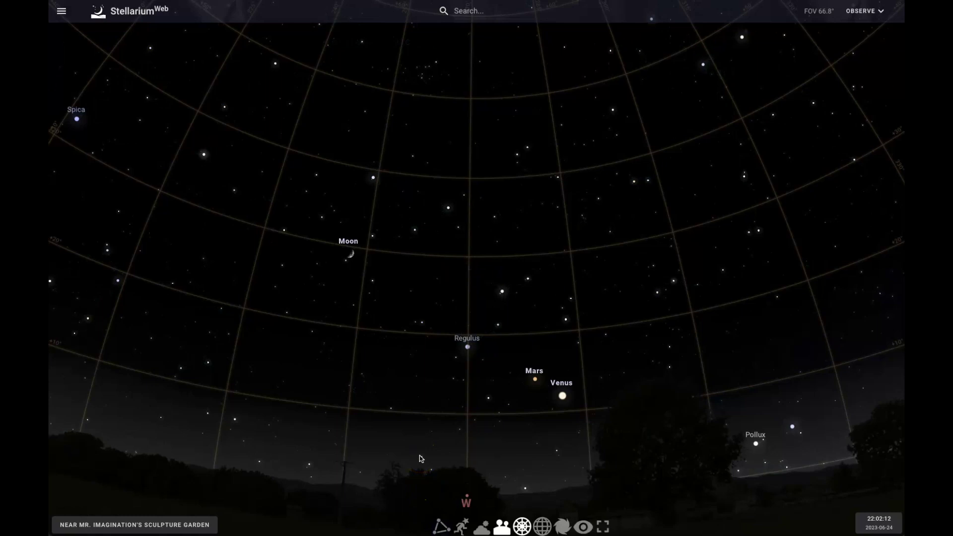
Search the sky objects for "sickle".
left_click_drag(415, 290, 488, 256)
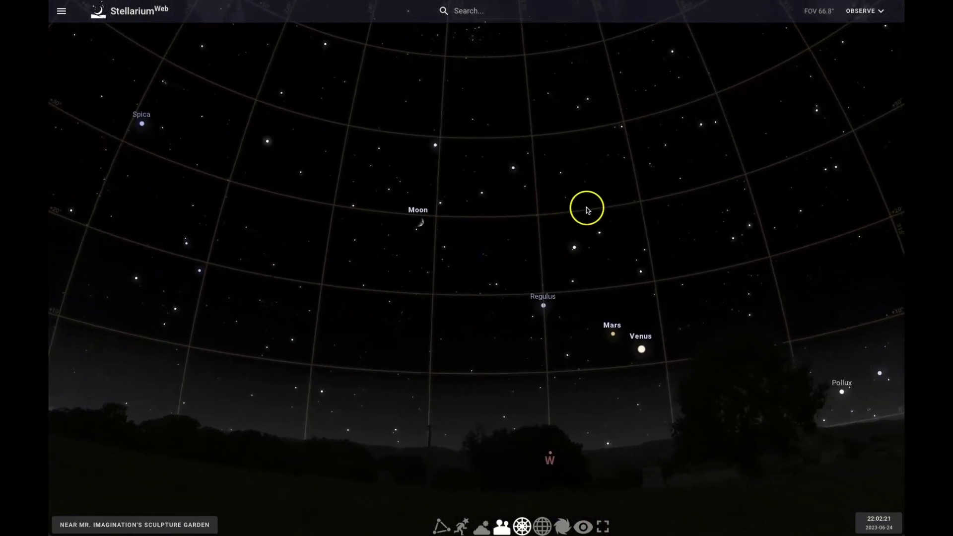
left_click(455, 11)
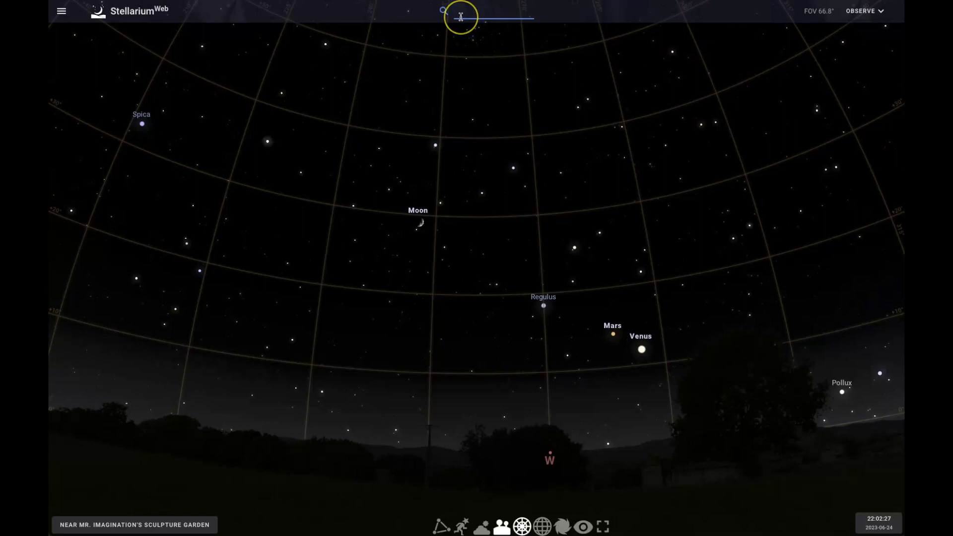
type("s")
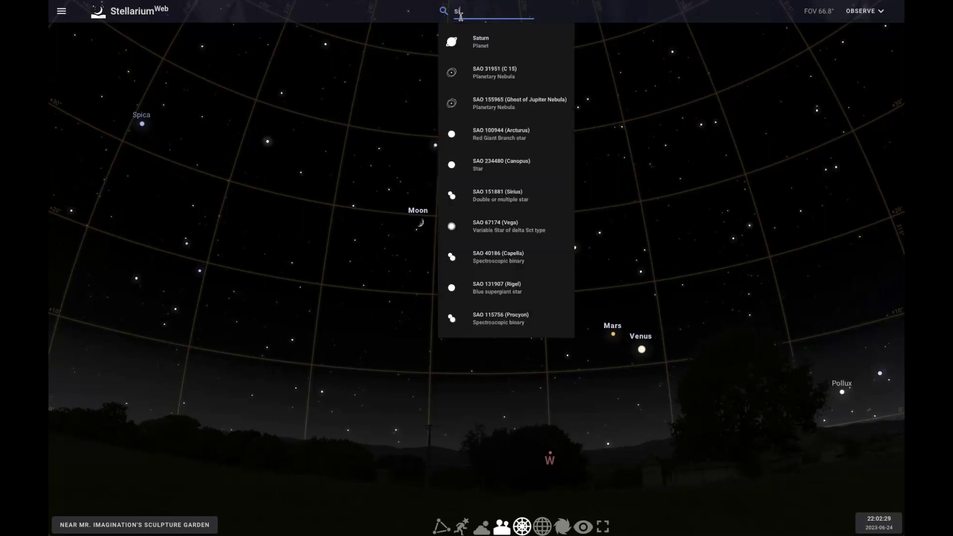
type("ickle")
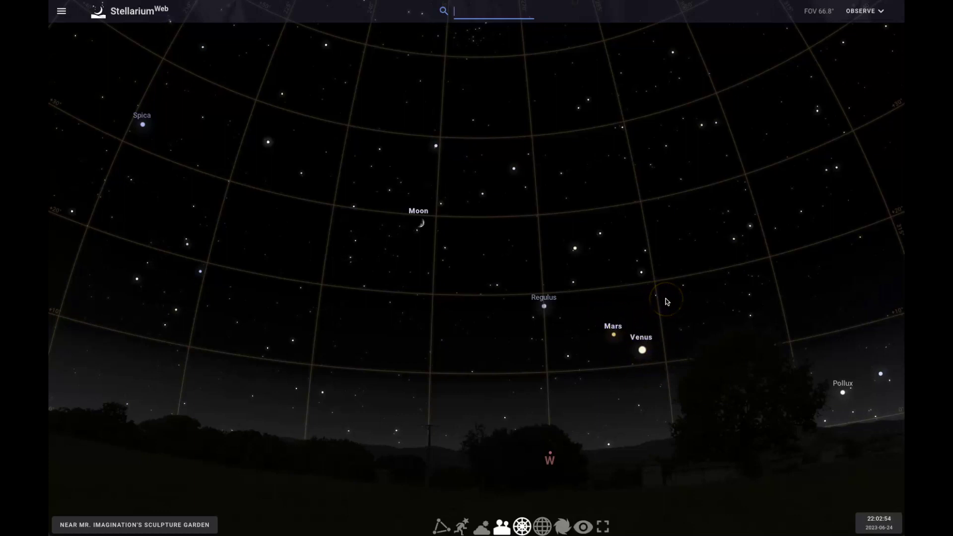
Show the constellation lines and examine the sky around Leo, Leo Minor and Ursa Major.
left_click_drag(361, 229, 539, 324)
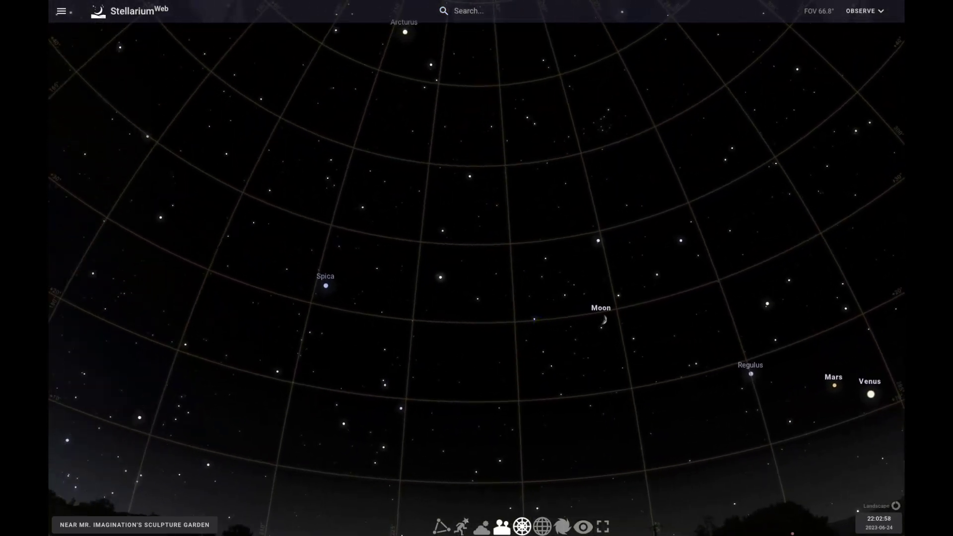
left_click(441, 530)
left_click_drag(634, 314, 516, 234)
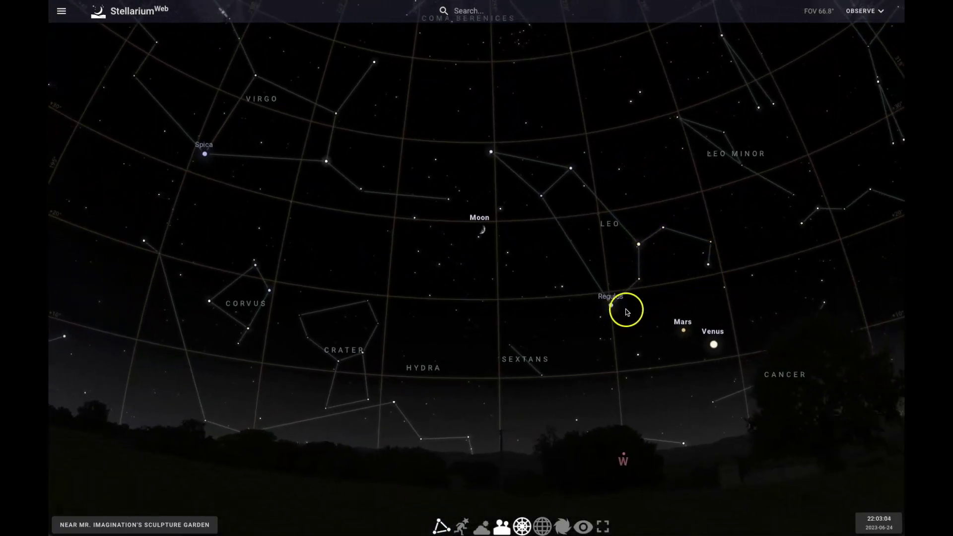
left_click_drag(659, 200, 451, 389)
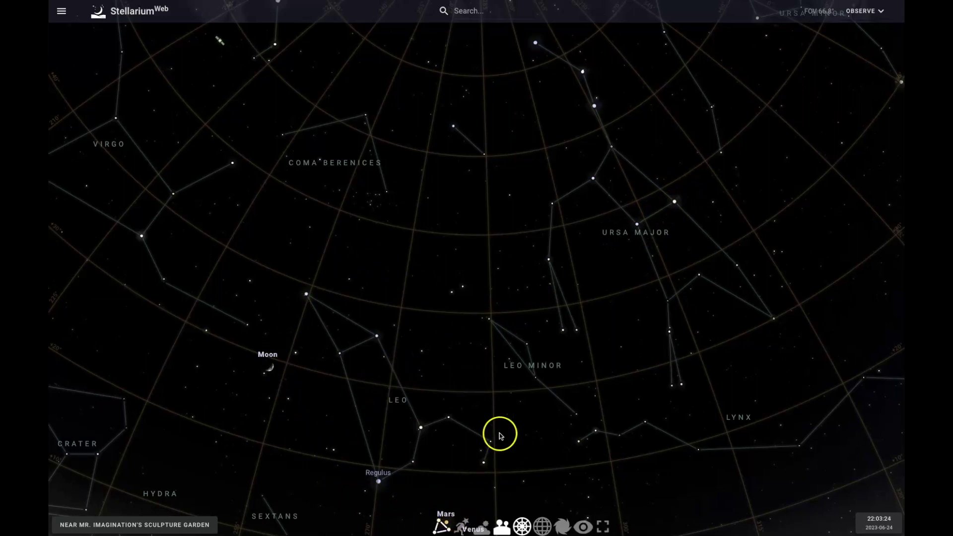
left_click_drag(672, 225, 415, 213)
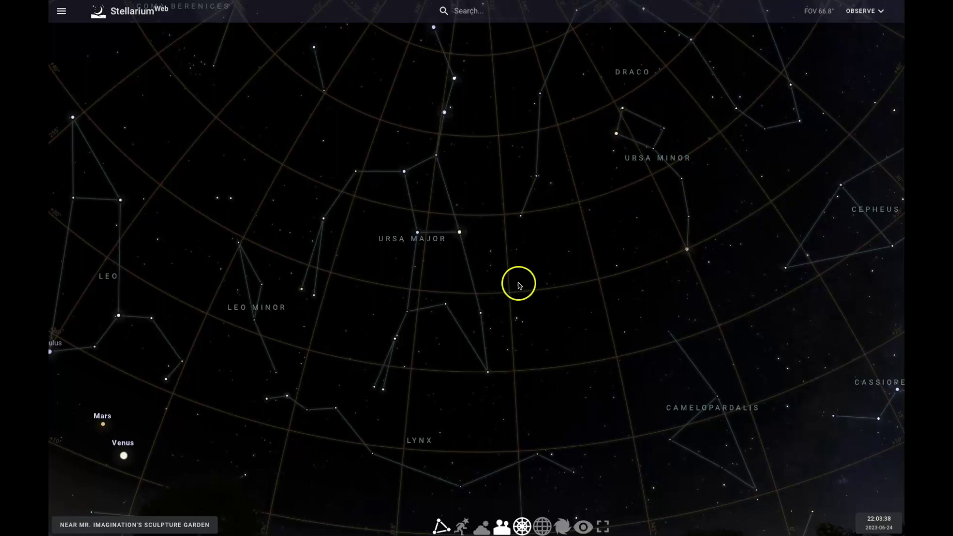
left_click_drag(519, 286, 791, 133)
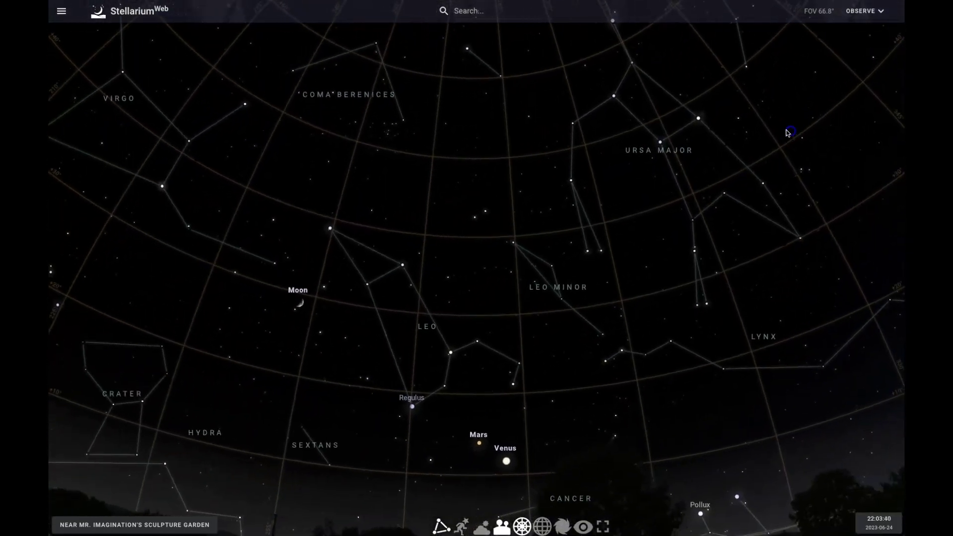
left_click_drag(543, 283, 491, 213)
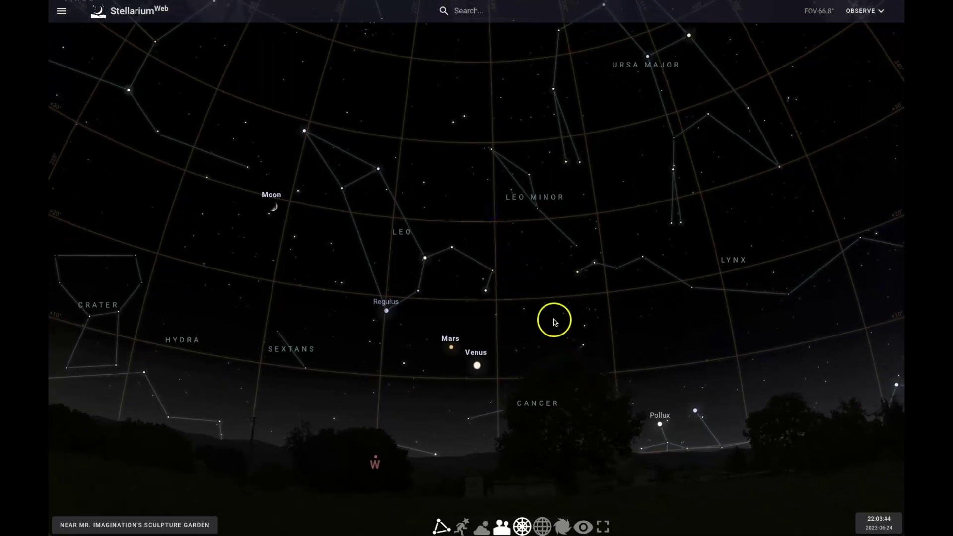
left_click_drag(610, 234, 697, 204)
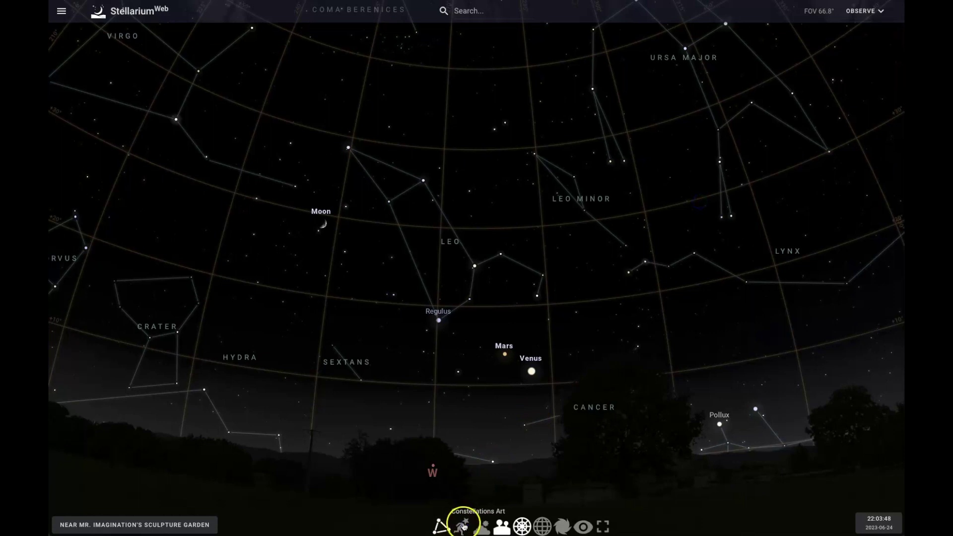
Replace the constellation lines with the constellation art and view the figures around Leo and the Moon.
left_click(463, 525)
left_click(443, 527)
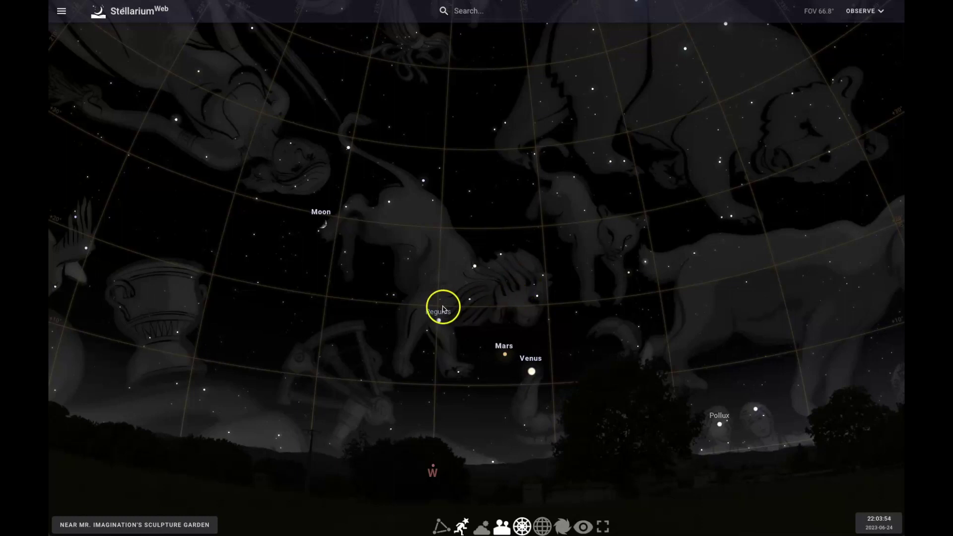
left_click_drag(442, 308, 509, 332)
Check the Planets Tonight visibility chart, and close both the chart and the side menu.
left_click(60, 20)
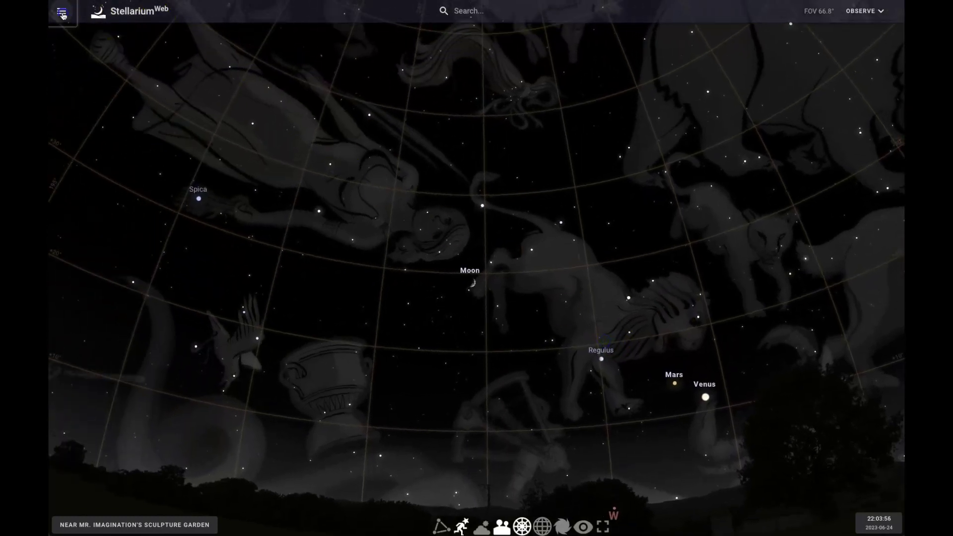
left_click(60, 32)
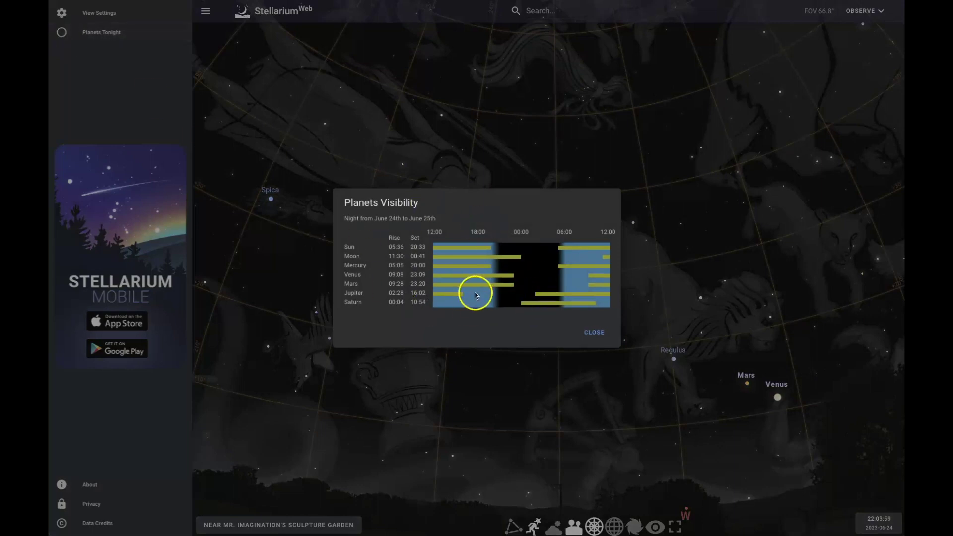
left_click(595, 333)
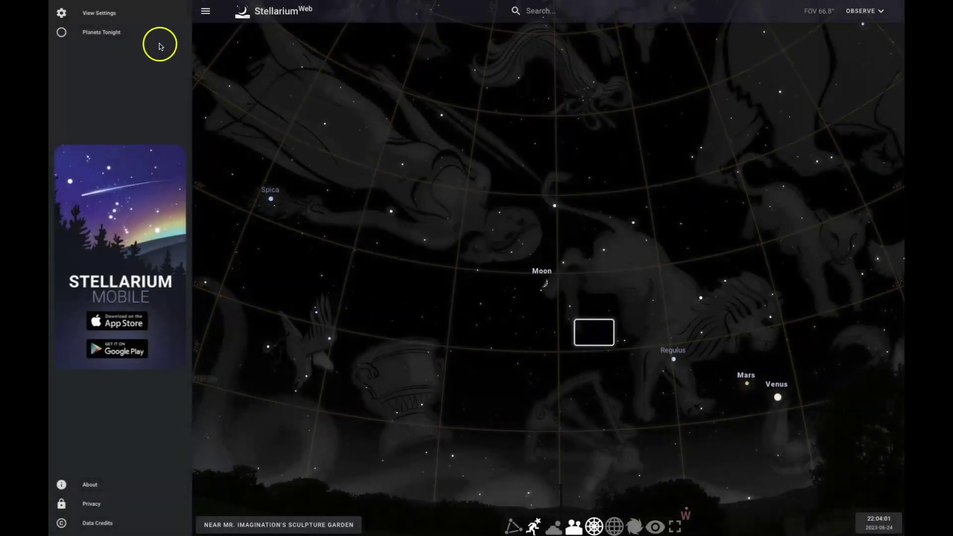
left_click(203, 15)
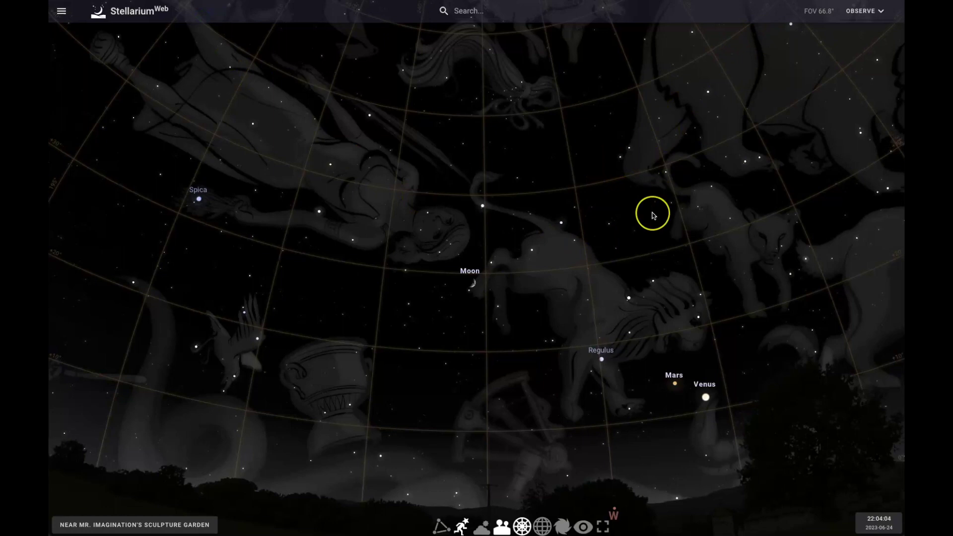